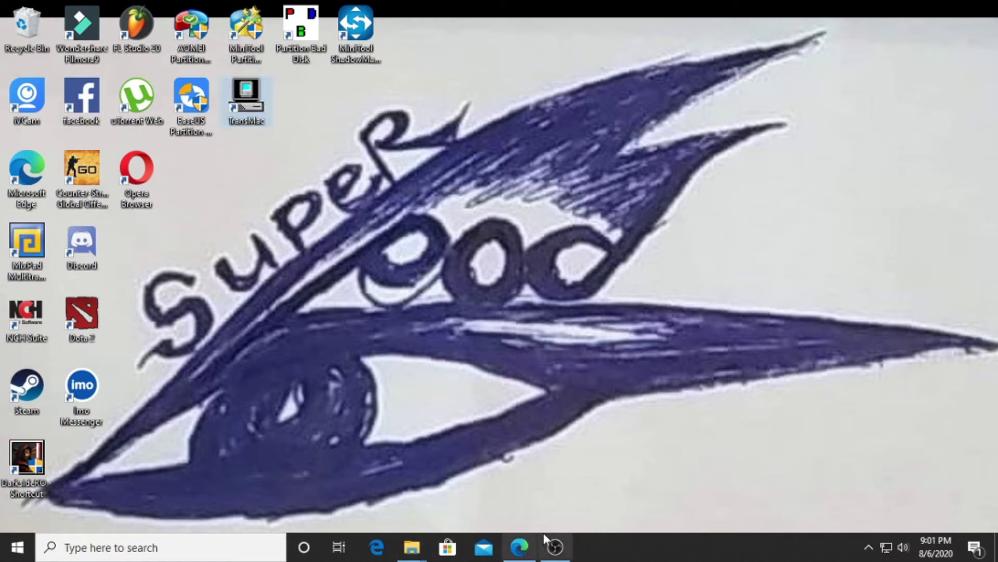
Step: Switch to the browser and review the TransMac download page and the MacPwn version folder in Google Drive
left_click(531, 548)
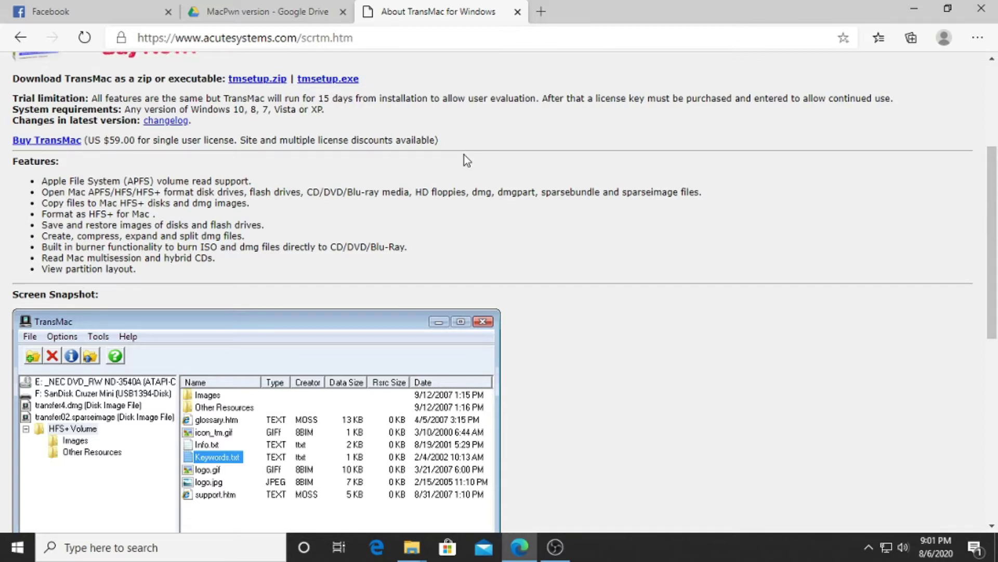
scroll(365, 162, "up", 1)
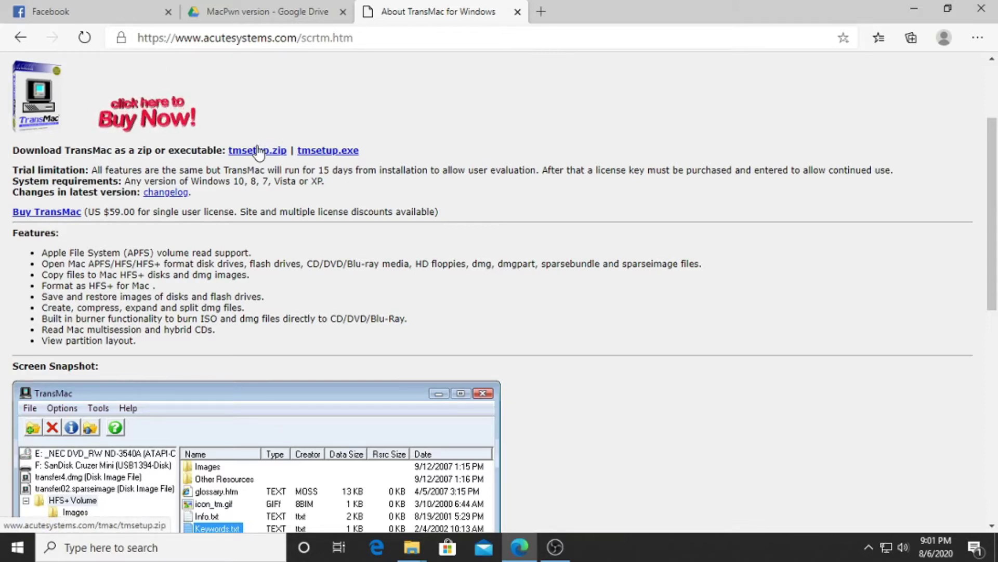
left_click(290, 12)
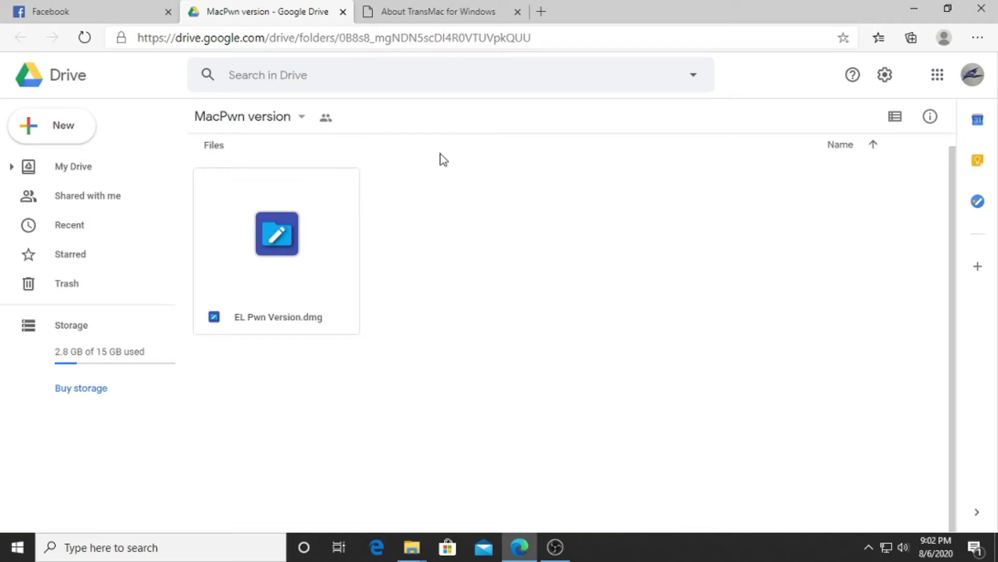
left_click(447, 11)
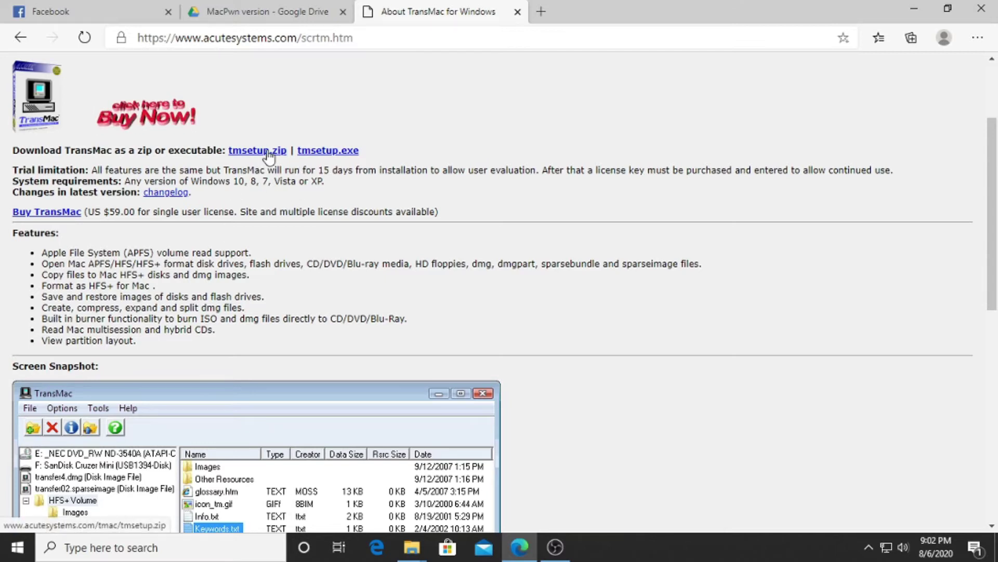
Step: Extract the tmsetup archive directly into the "for making usb bootable" folder
left_click(412, 547)
mouse_move(393, 520)
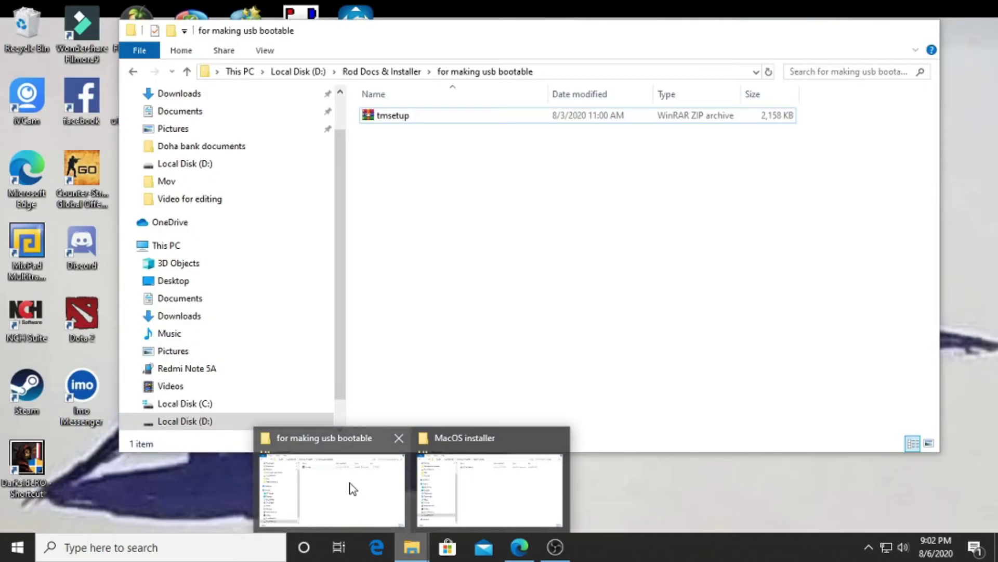
left_click(350, 486)
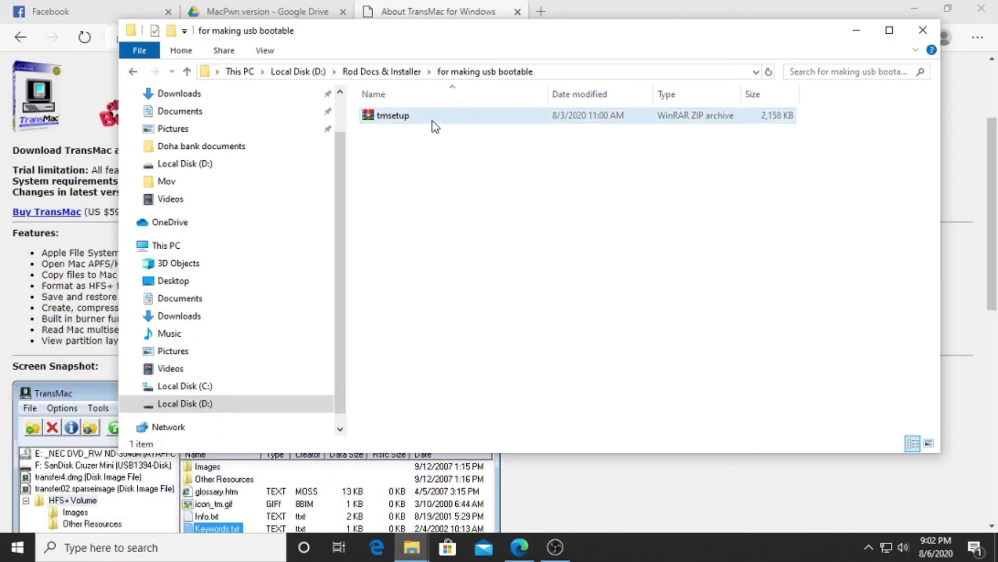
right_click(432, 122)
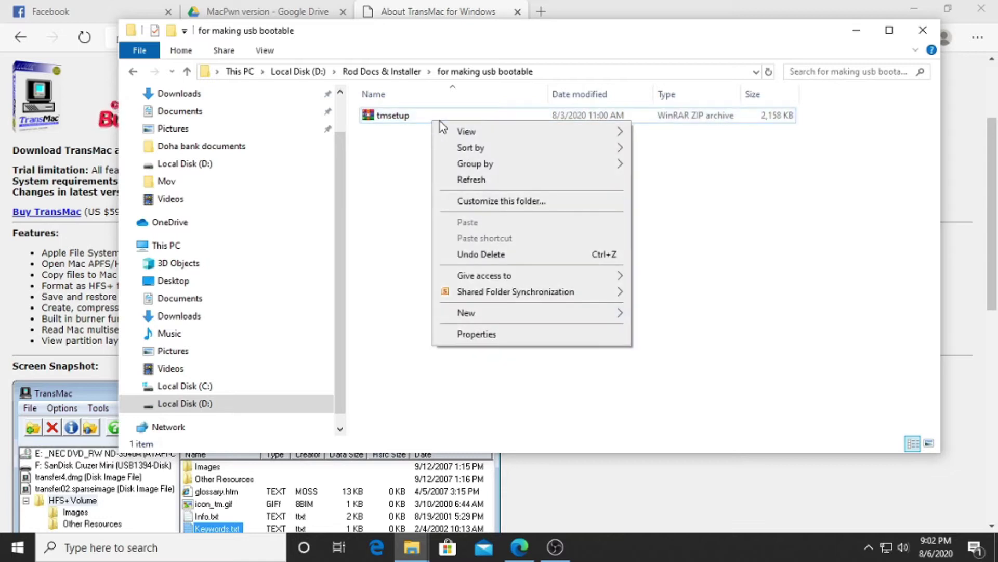
right_click(409, 119)
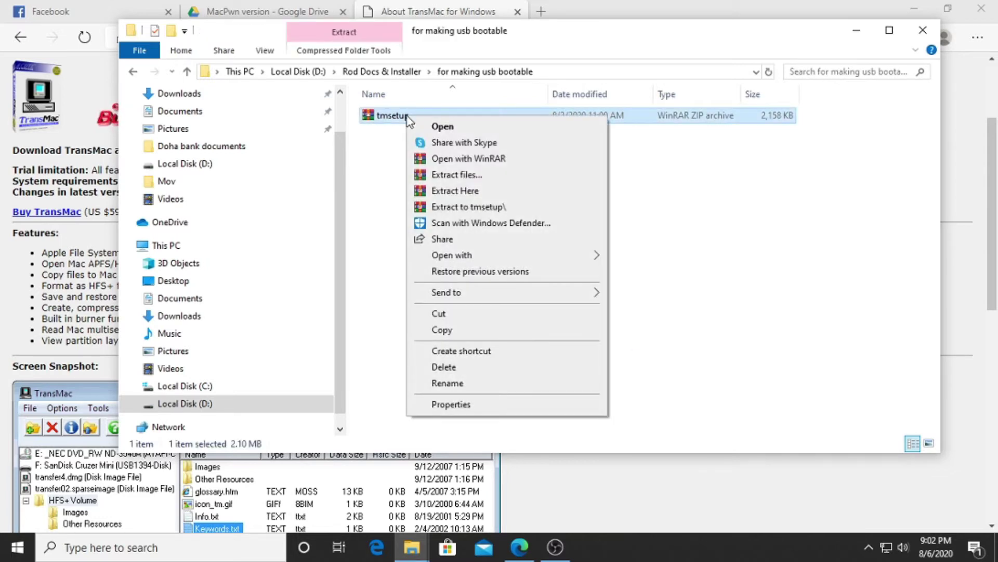
left_click(488, 191)
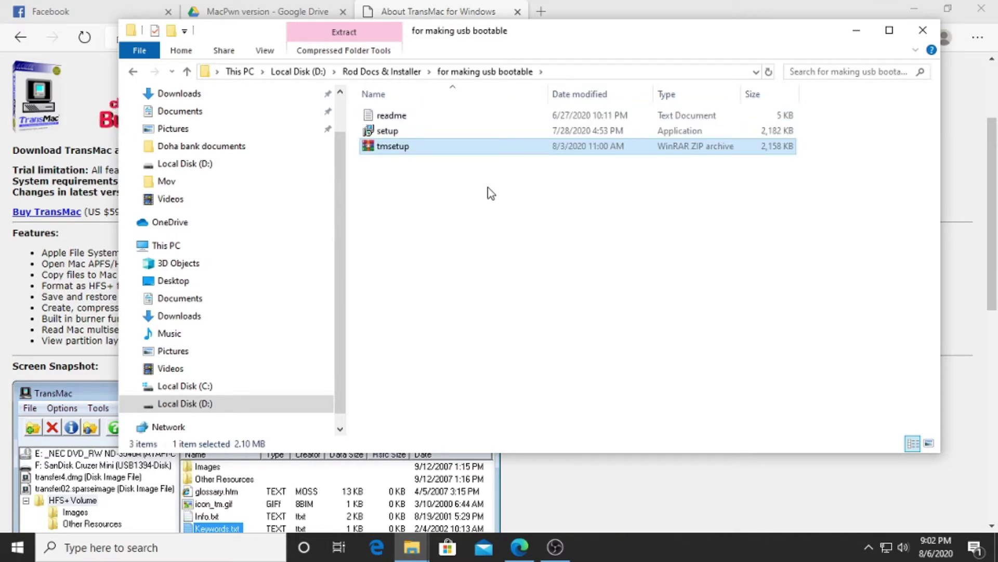
Step: Run the extracted setup, accept the license agreement and install TransMac with the default folder, shortcuts and file associations
double_click(402, 133)
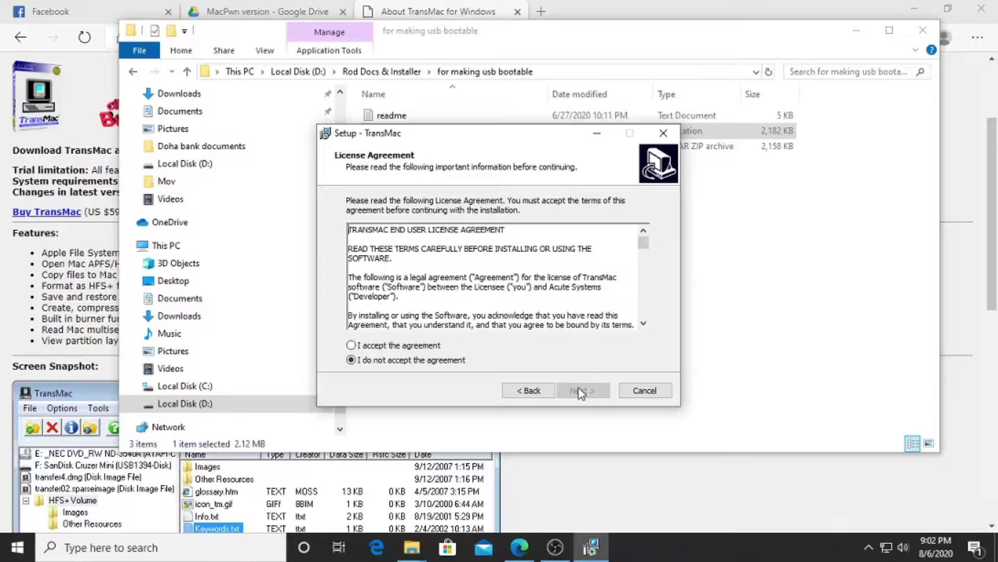
left_click(407, 345)
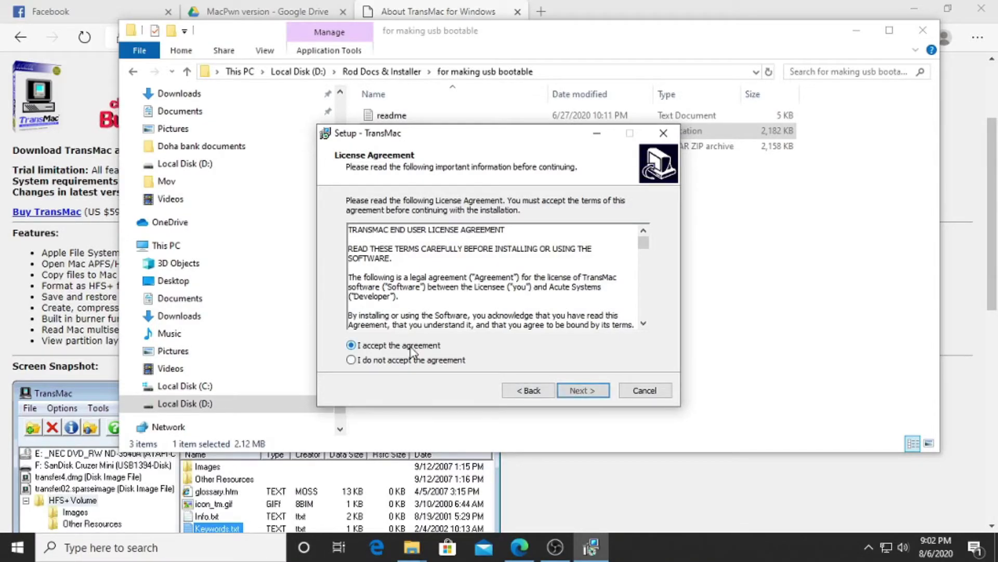
left_click(577, 393)
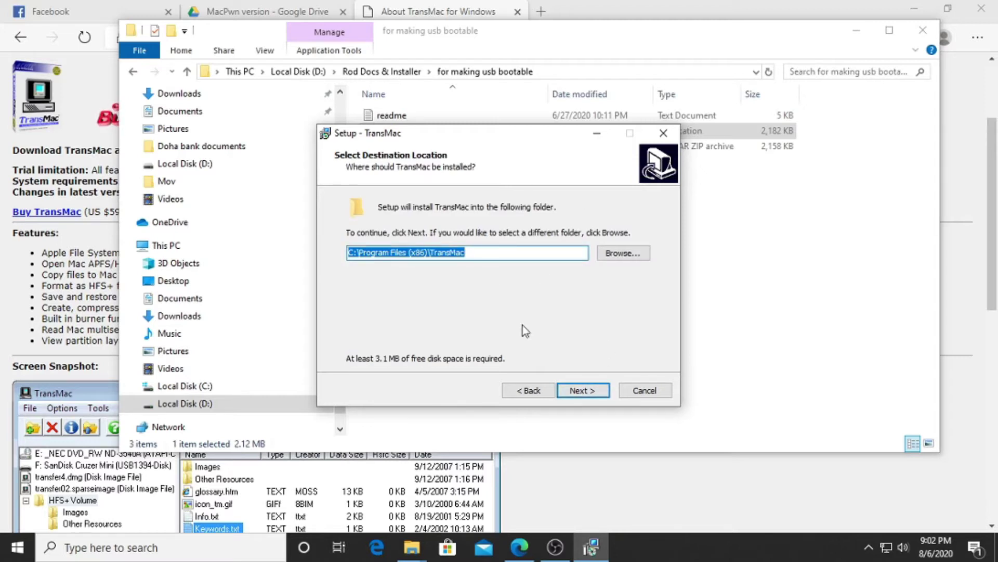
left_click(596, 393)
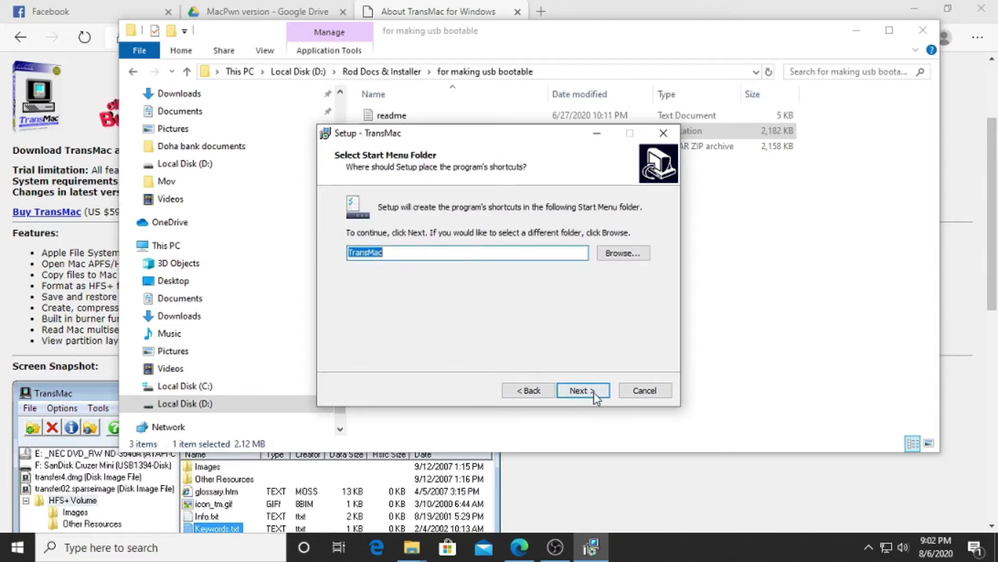
left_click(596, 392)
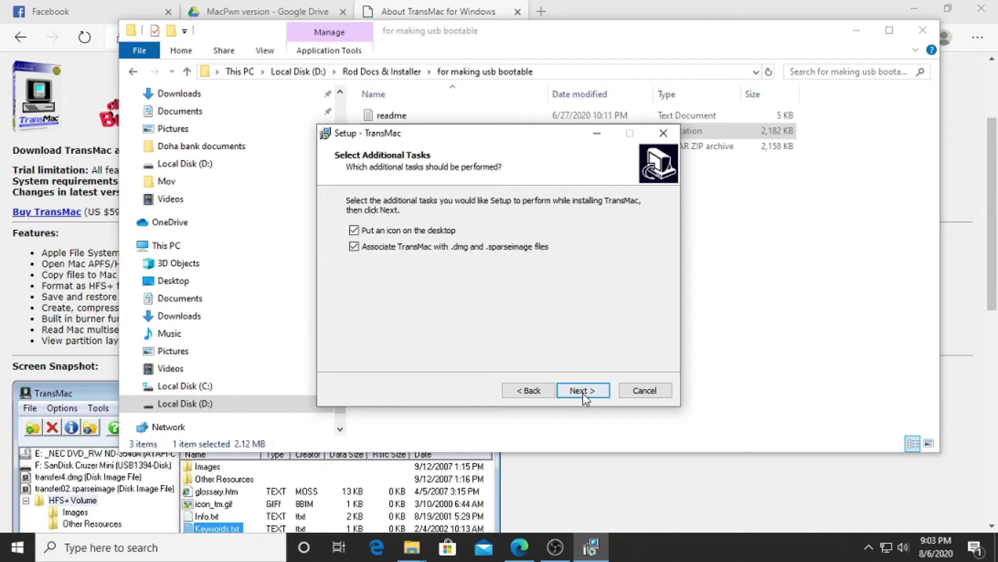
left_click(567, 392)
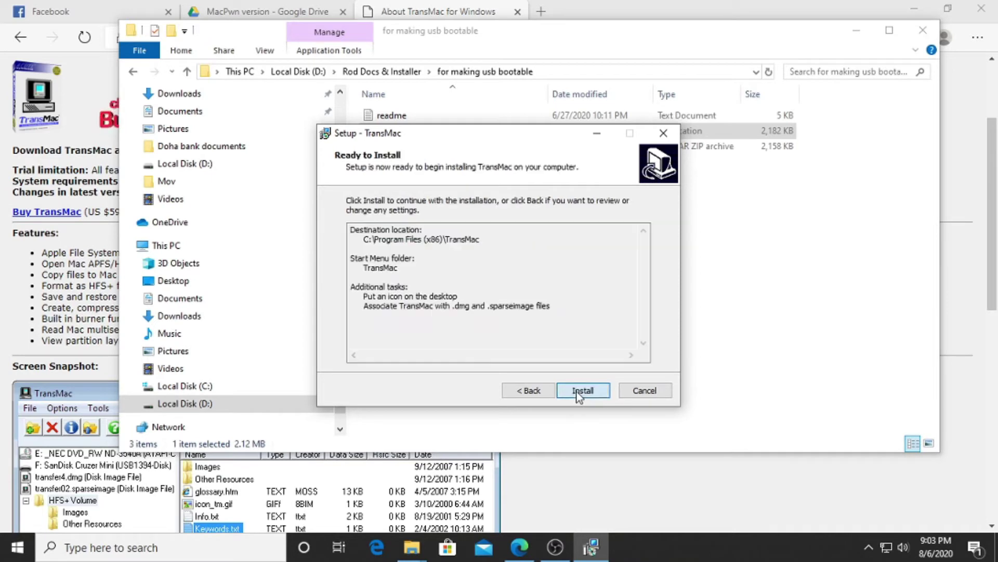
left_click(581, 396)
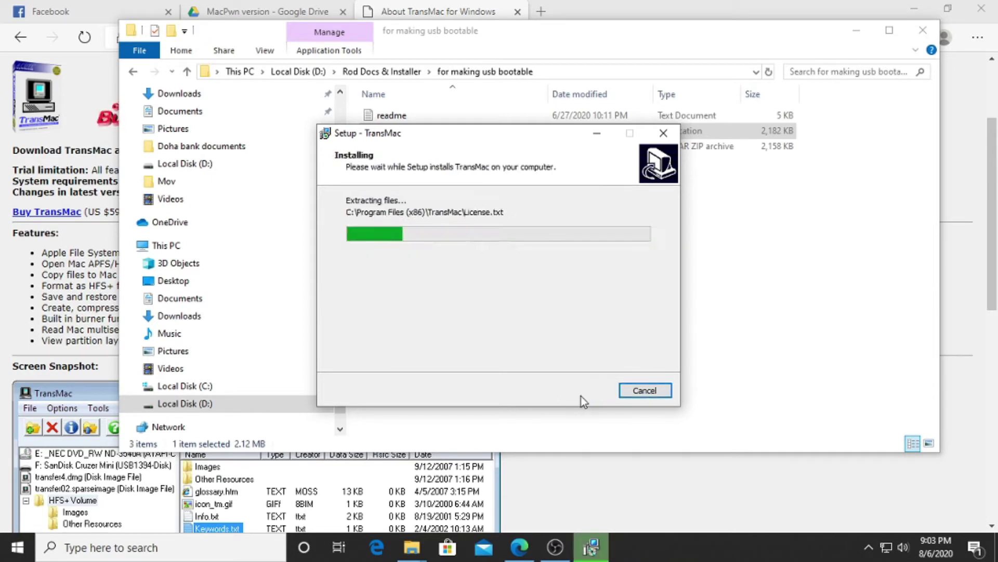
Step: Finish the TransMac setup with View Readme.txt and Run TransMac both disabled
left_click(480, 252)
left_click(487, 268)
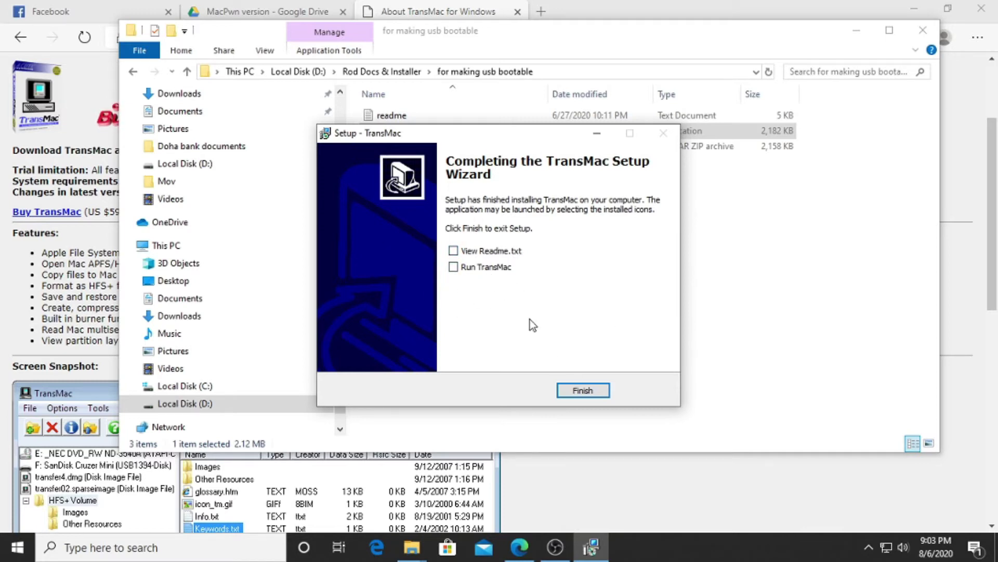
left_click(583, 390)
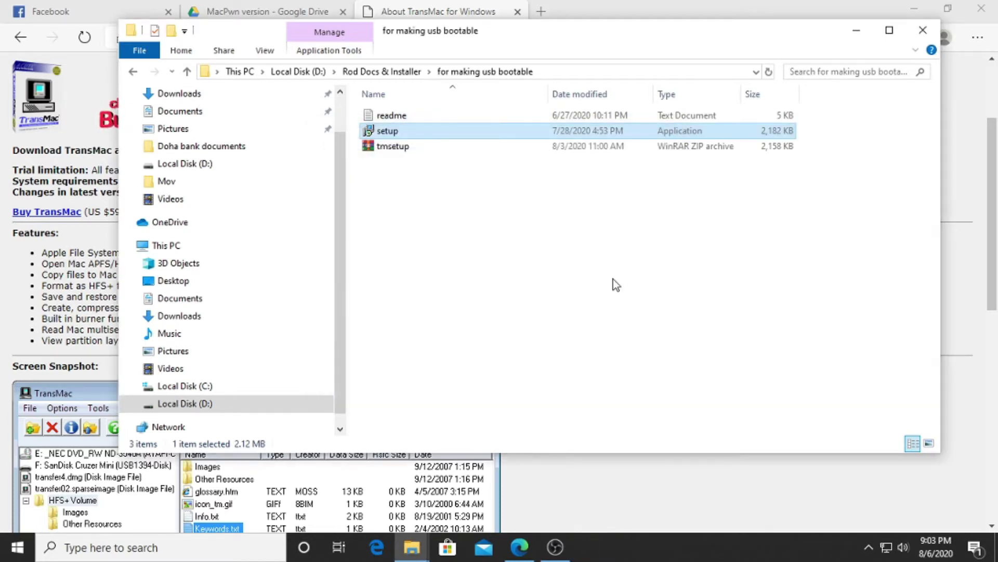
Step: Clear the open windows off the desktop and launch TransMac as administrator, continuing the trial
left_click(924, 31)
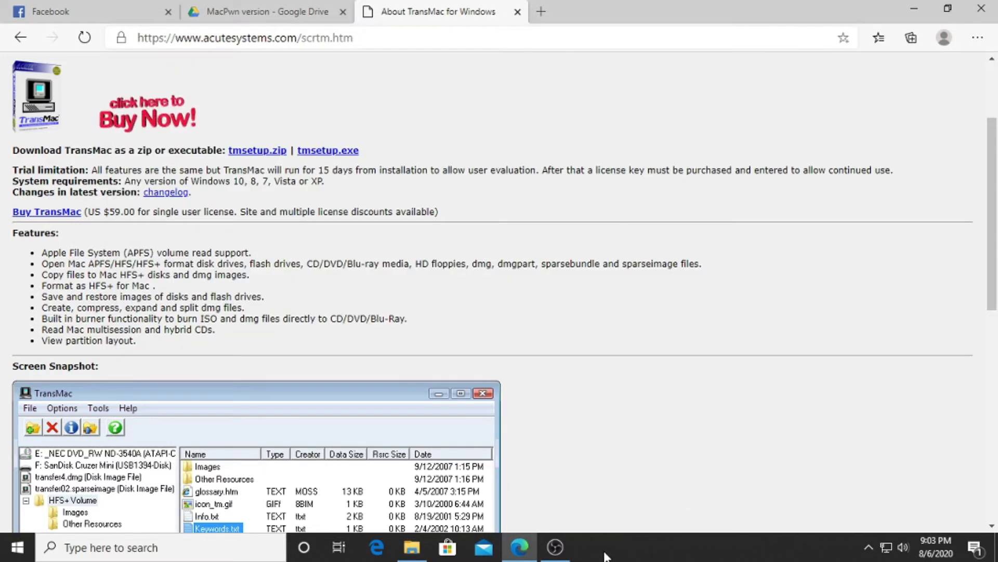
left_click(916, 8)
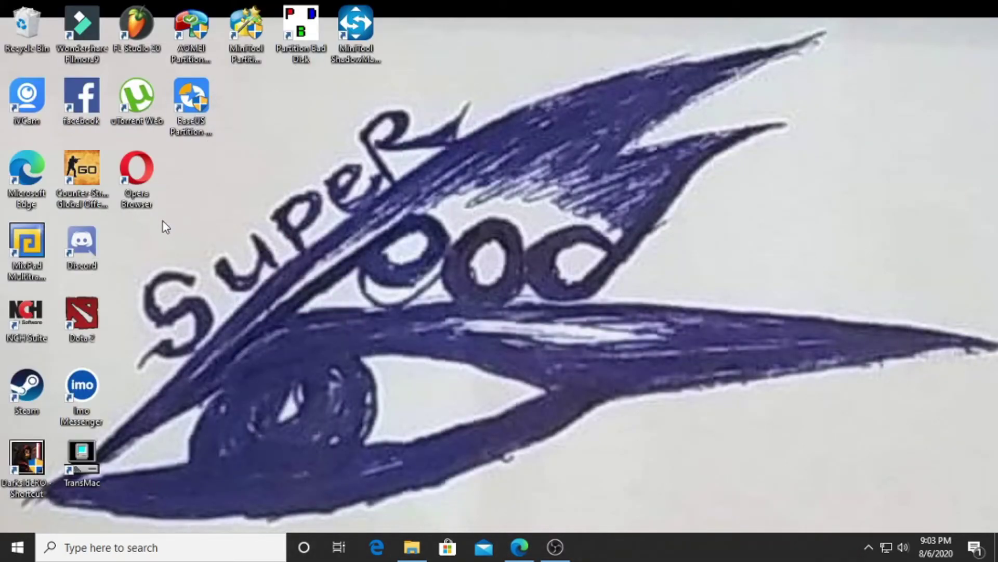
right_click(83, 465)
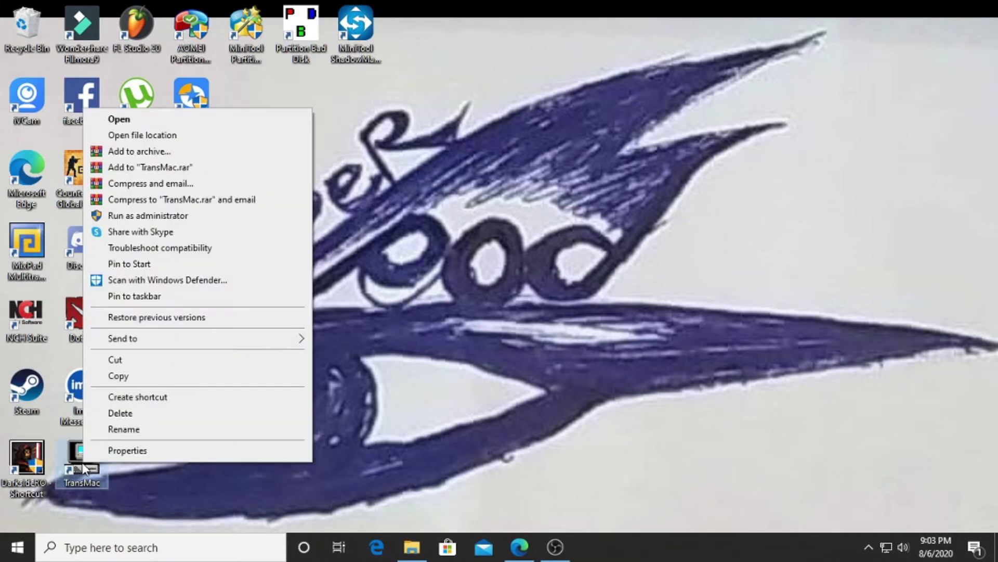
left_click(162, 218)
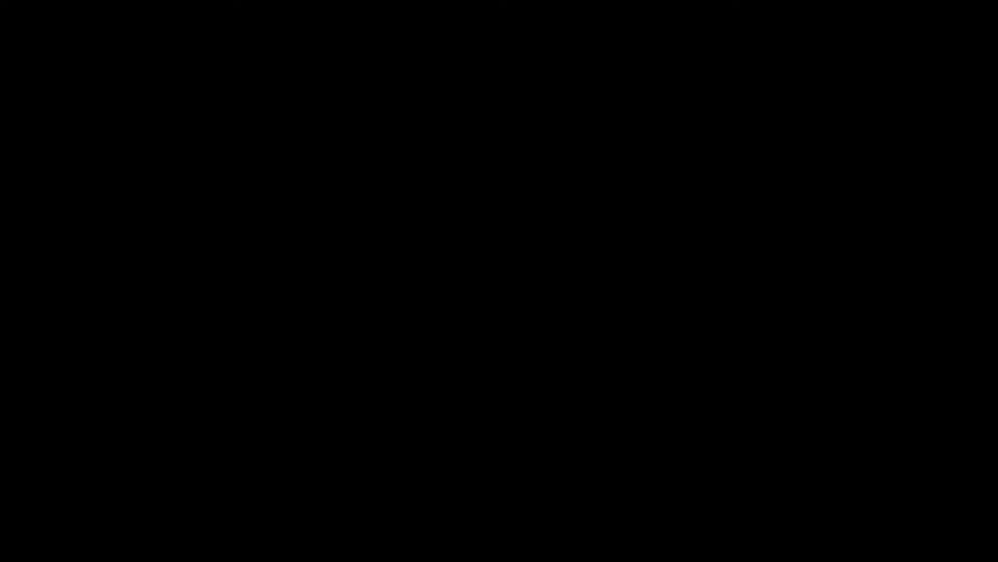
left_click(427, 374)
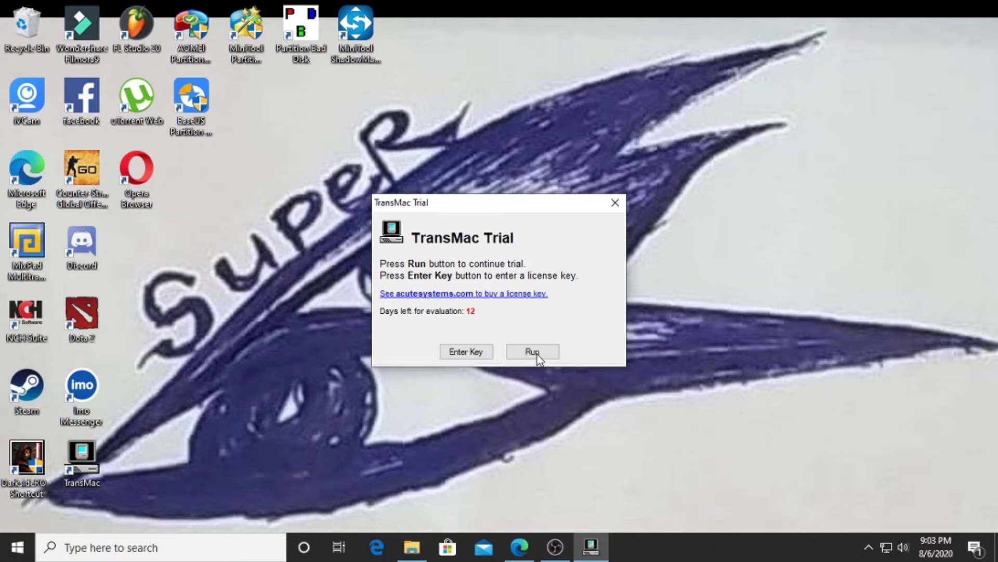
left_click(534, 350)
left_click_drag(485, 212, 478, 99)
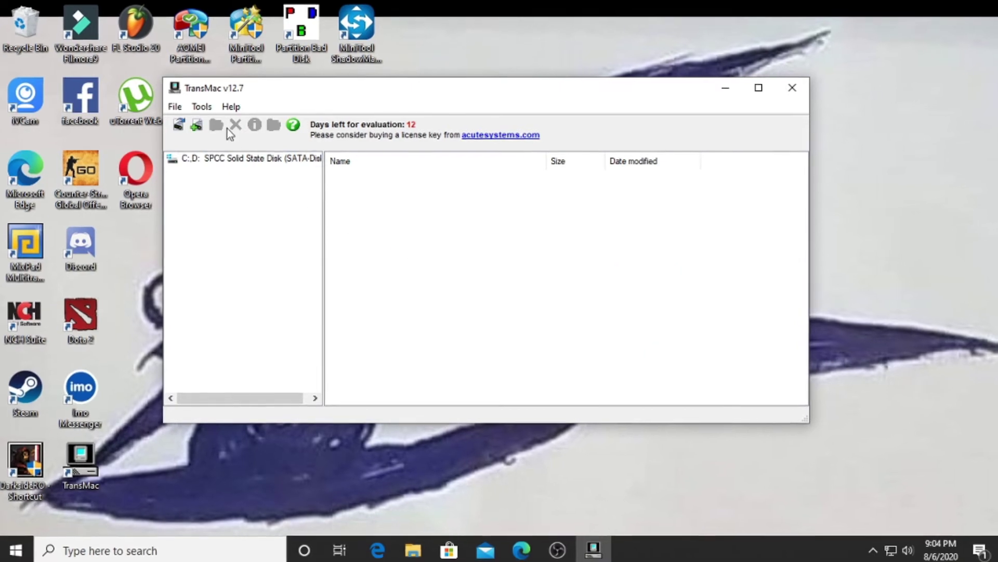
Step: Refresh TransMac's drive list
left_click(175, 107)
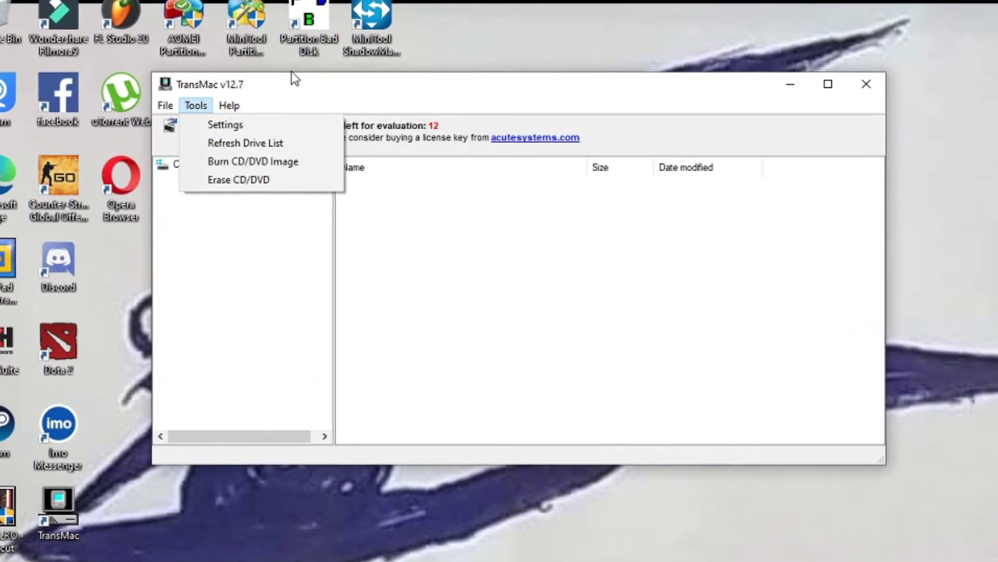
left_click(294, 93)
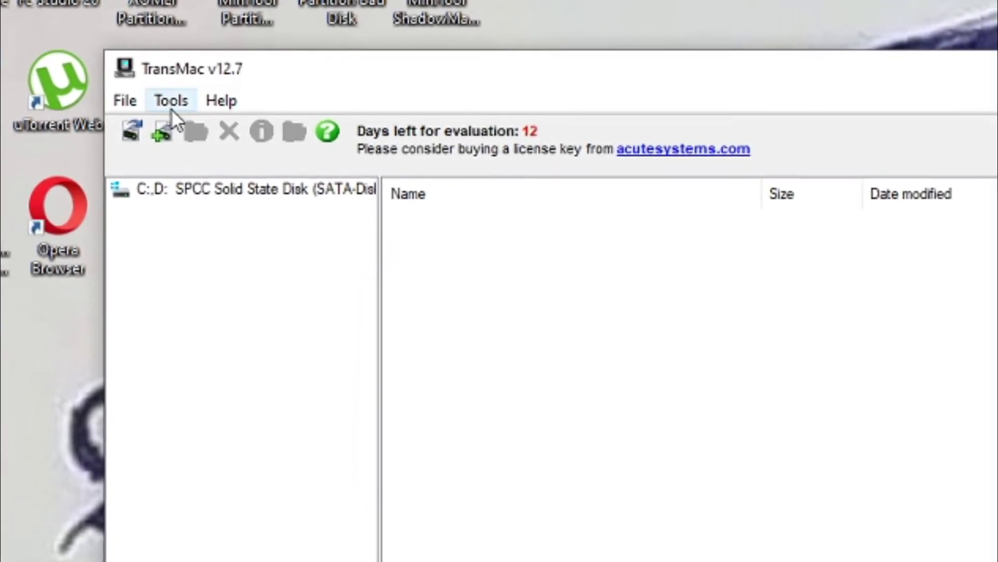
left_click(173, 100)
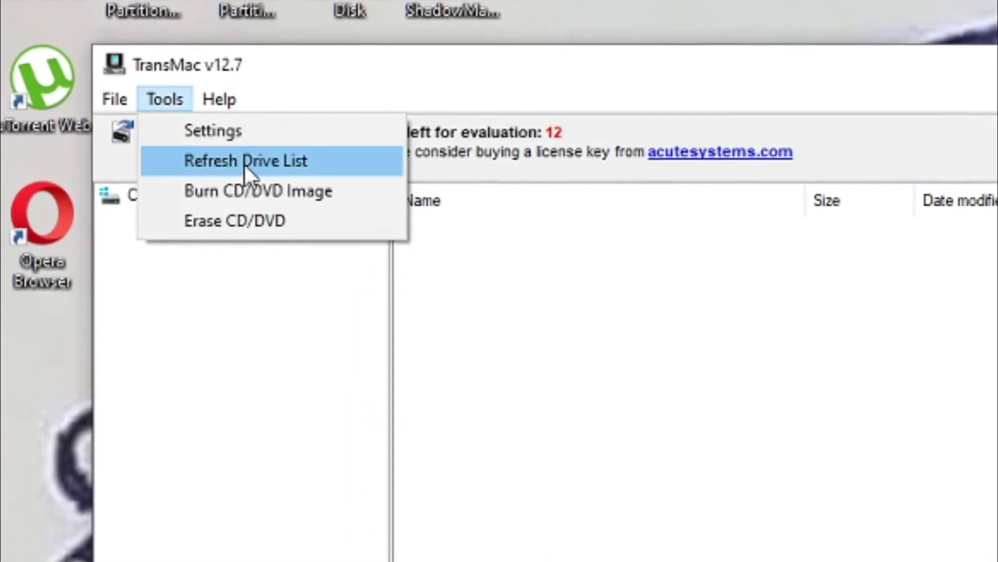
left_click(245, 164)
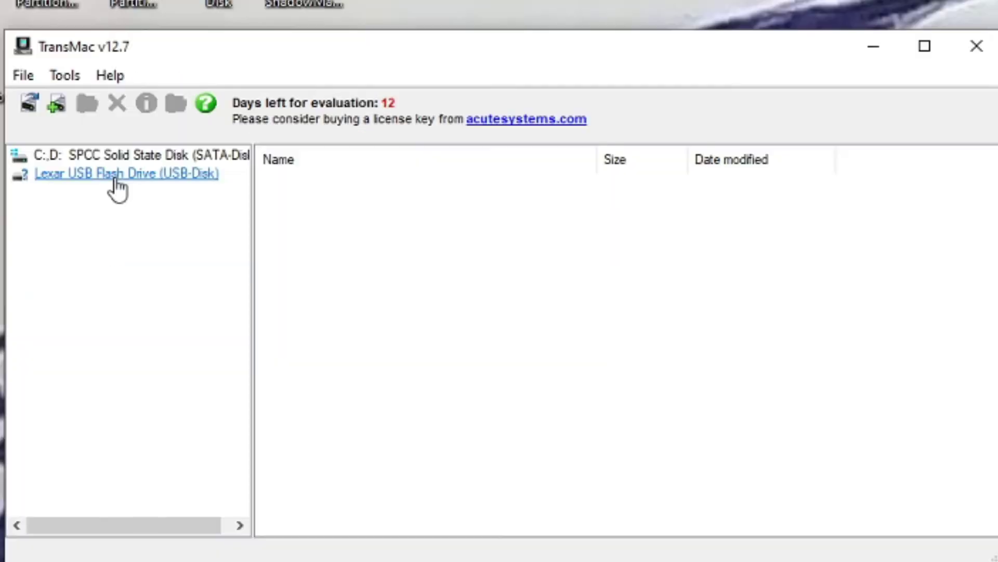
Step: Format the Lexar USB Flash Drive for Mac with the volume name MacOS bootable, accepting the overwrite warnings
right_click(115, 178)
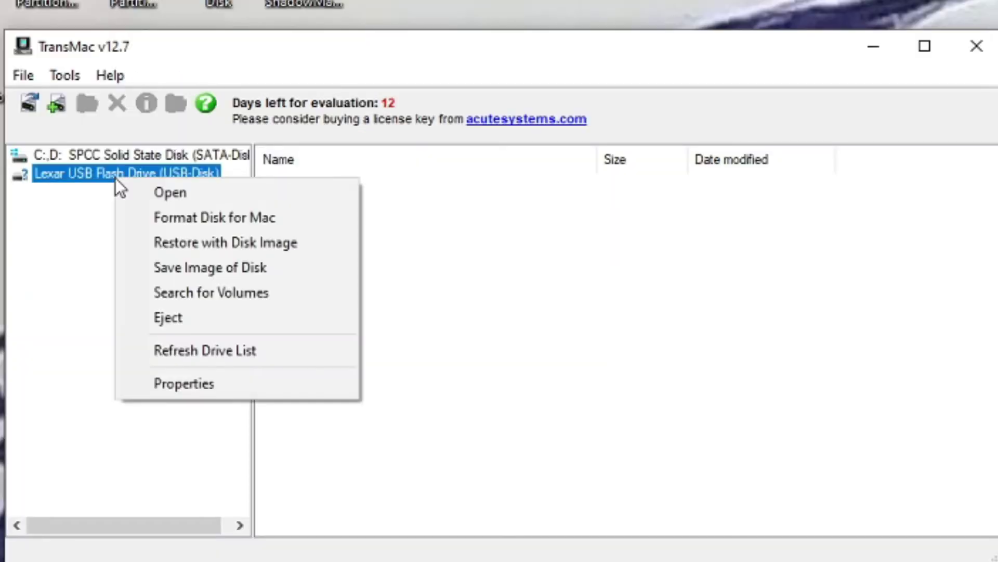
left_click(212, 225)
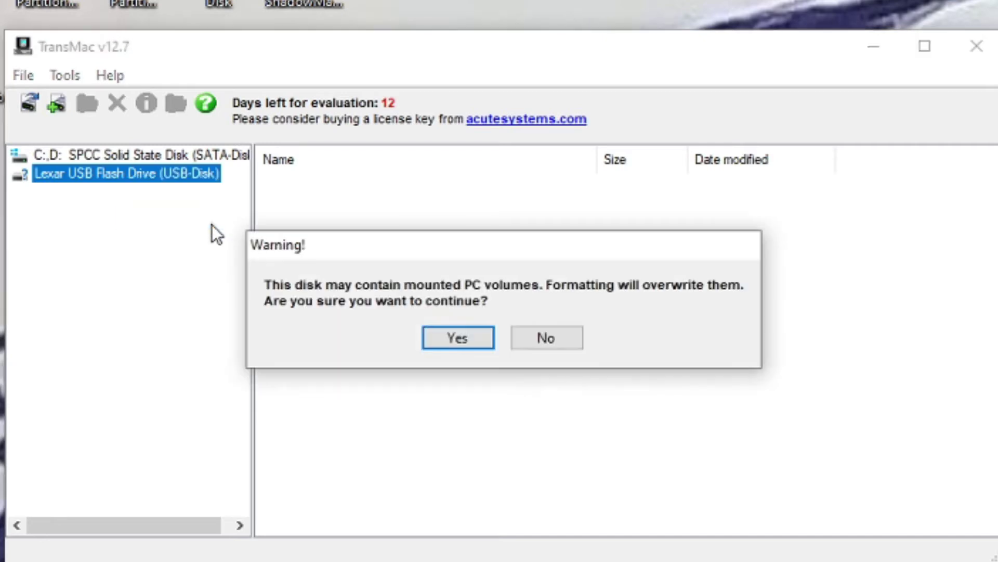
left_click(479, 337)
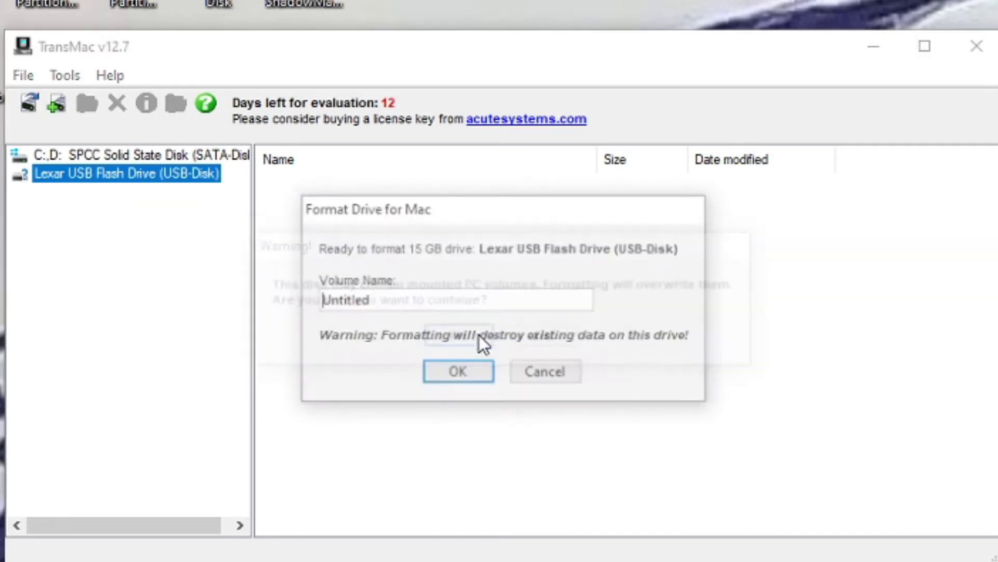
double_click(402, 291)
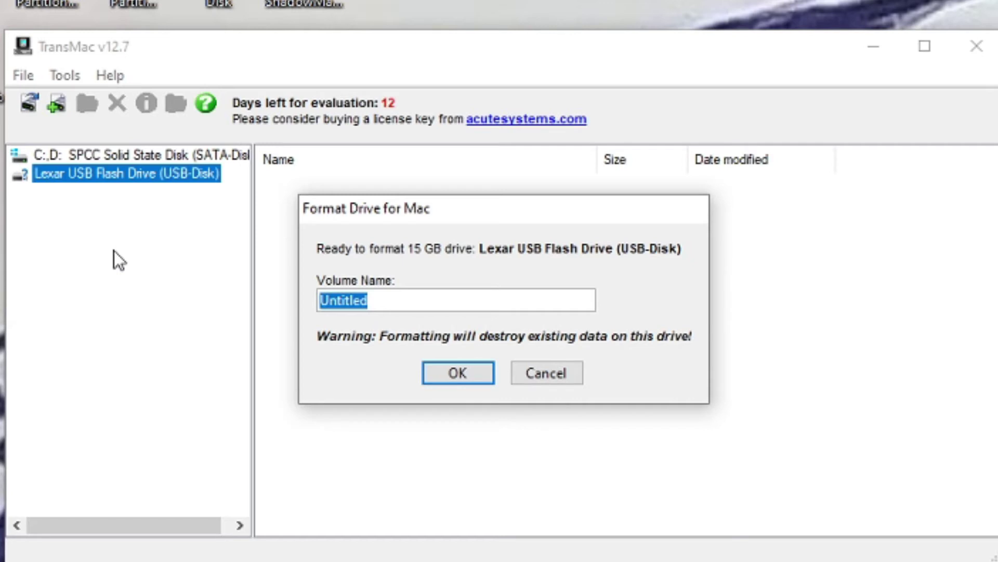
type("M")
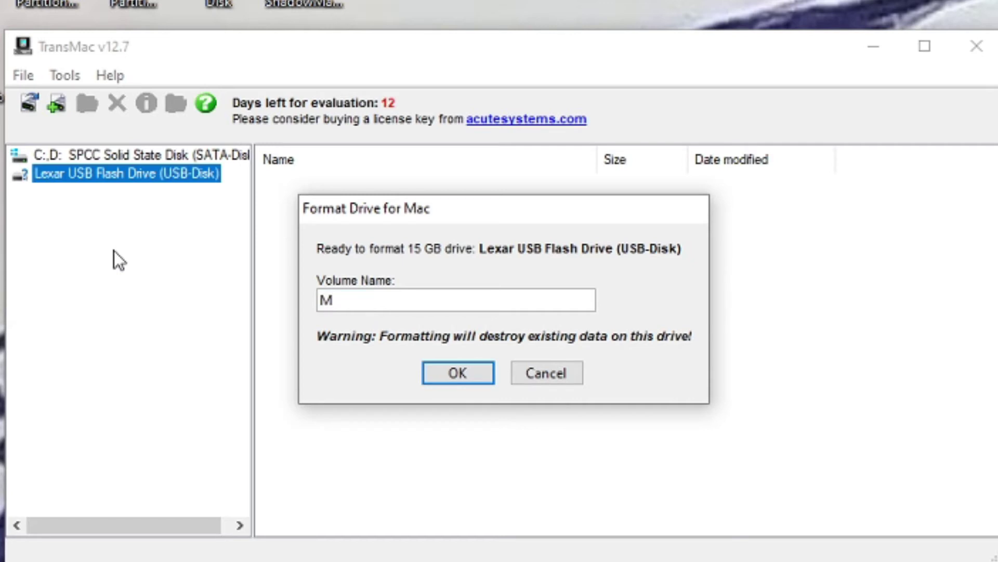
type("acOS bootable")
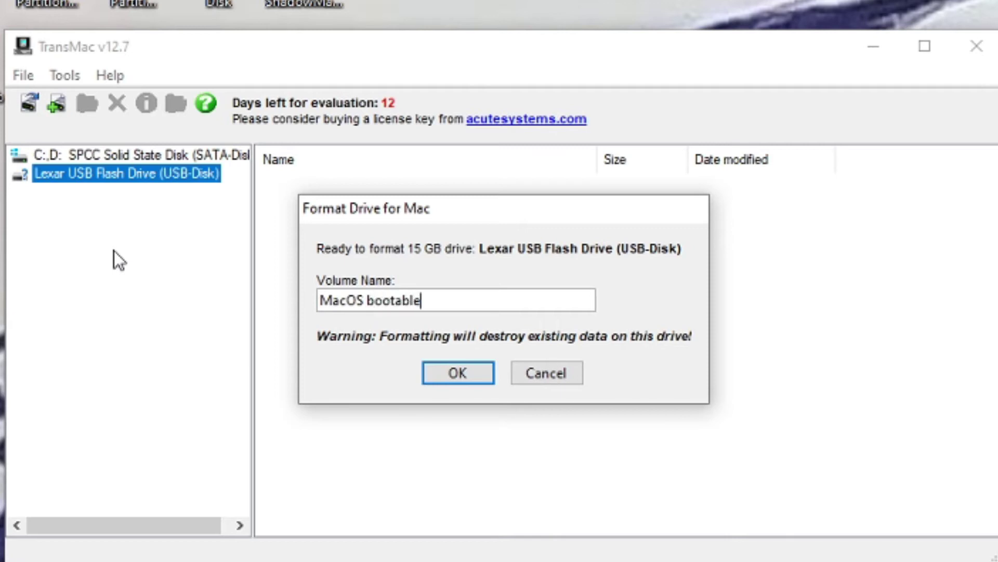
left_click(464, 371)
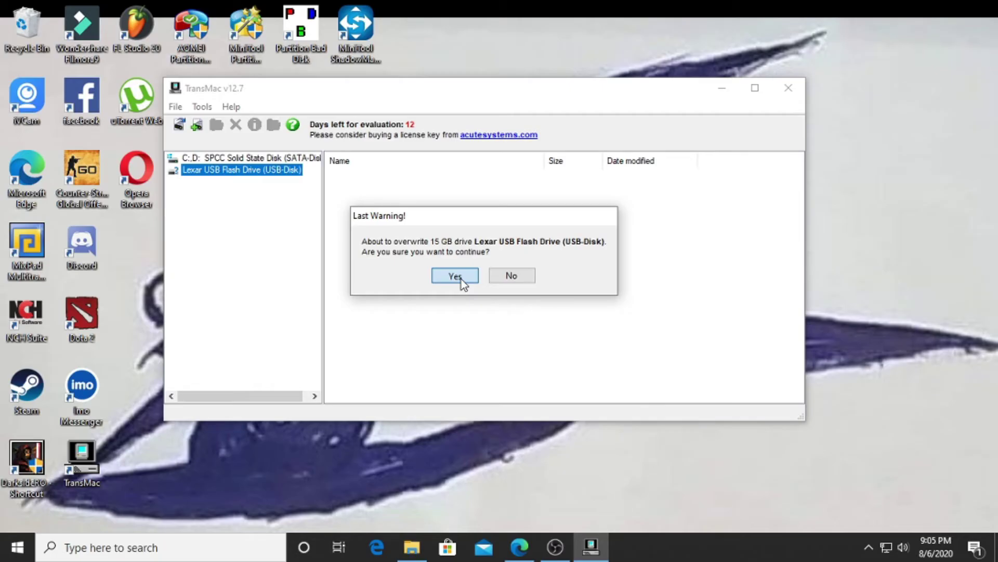
left_click(456, 276)
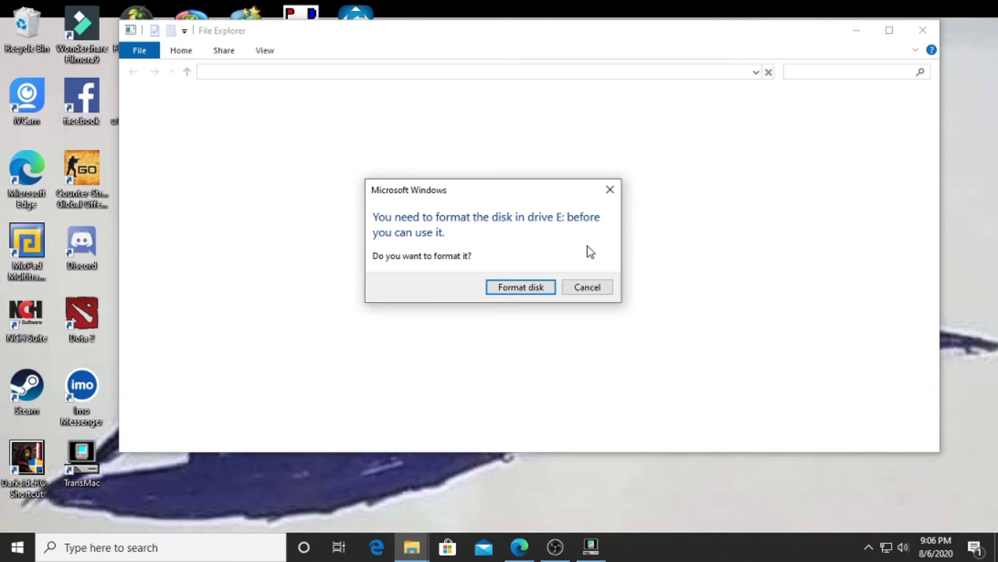
Step: Decline the Windows offers to format drive E: and acknowledge the finished Mac format
left_click(602, 287)
left_click(663, 297)
left_click(607, 291)
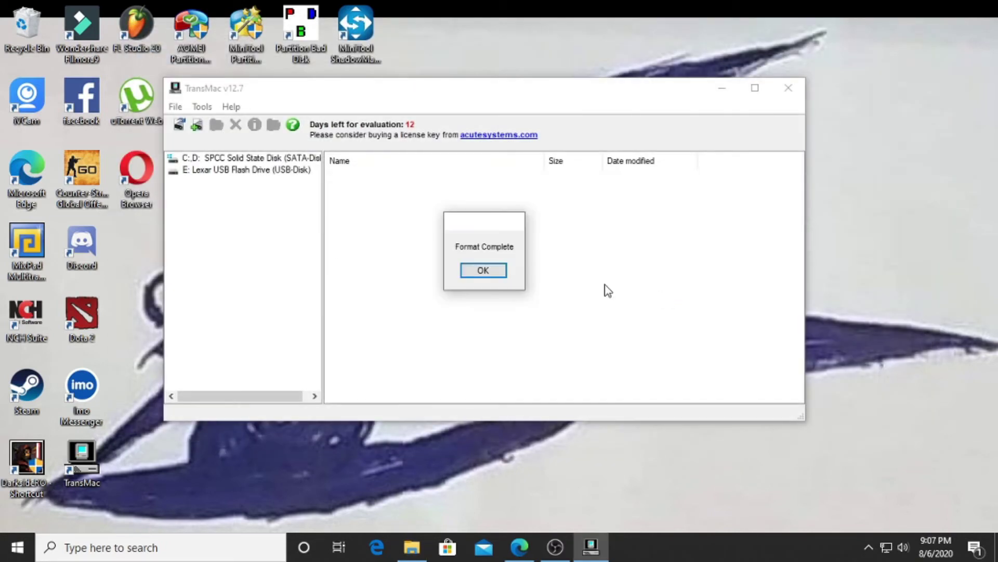
left_click(478, 273)
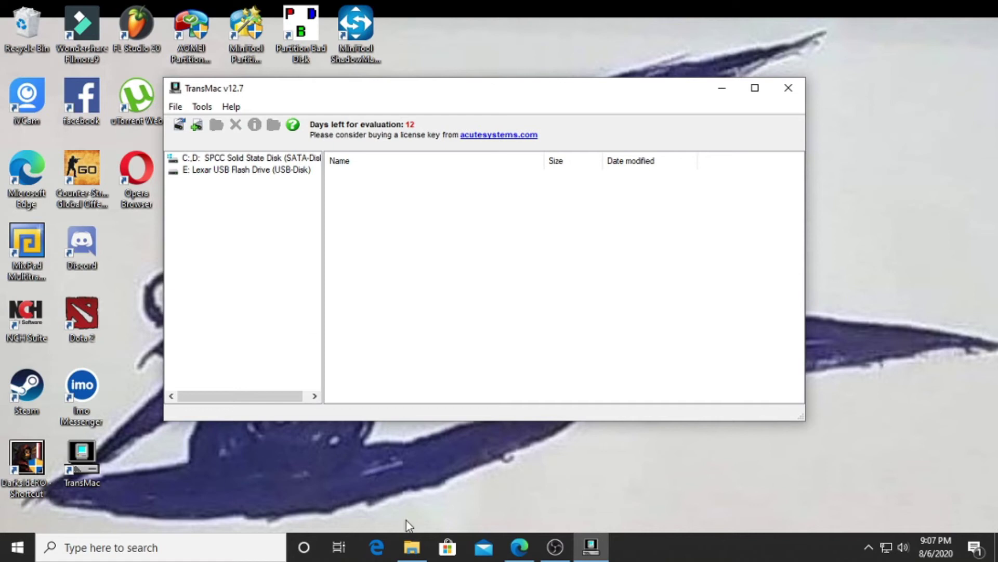
Step: Switch to File Explorer and open USB Drive (E:) to check whether Windows can read it
left_click(174, 546)
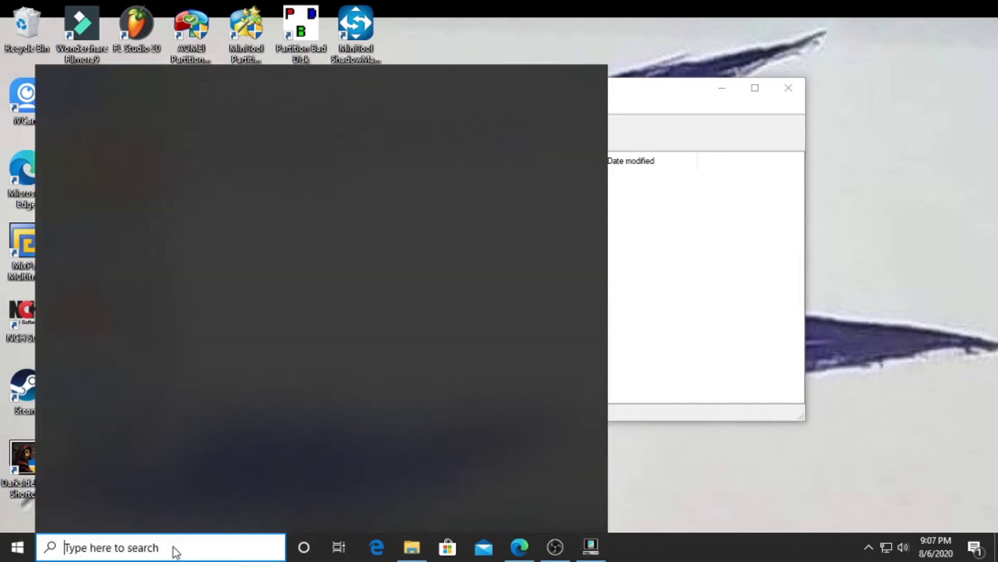
left_click(118, 172)
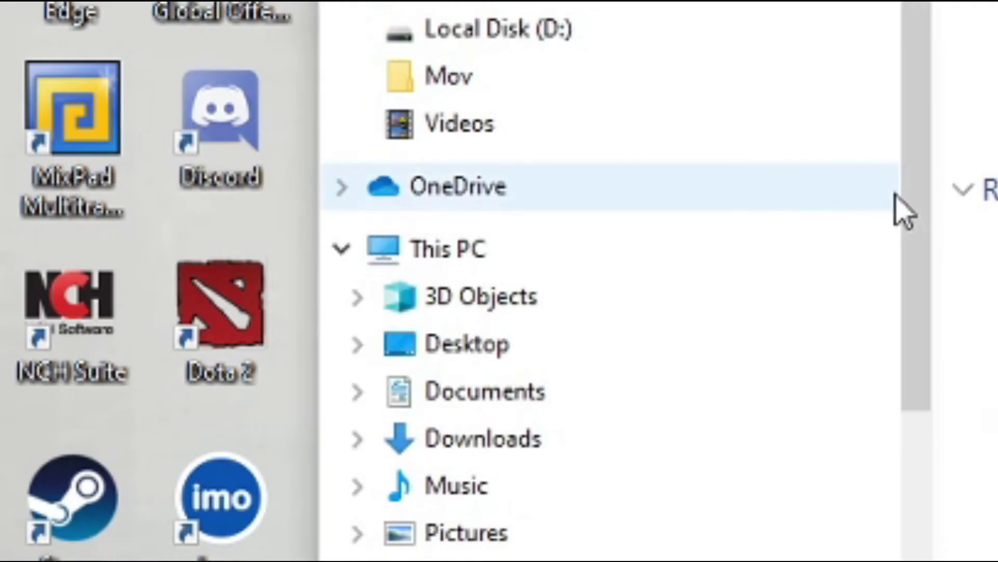
scroll(291, 275, "down", 1)
scroll(760, 179, "down", 1)
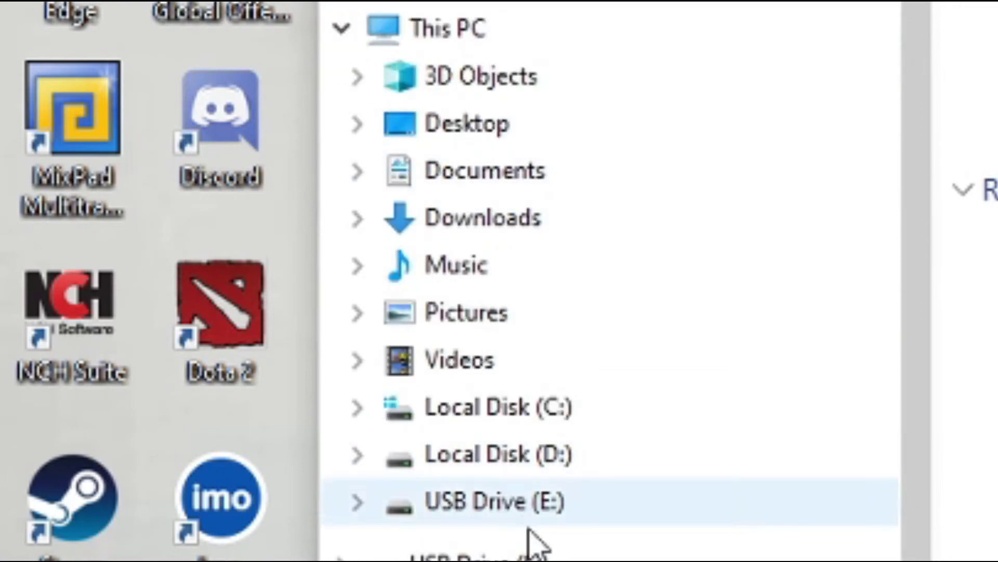
left_click(539, 500)
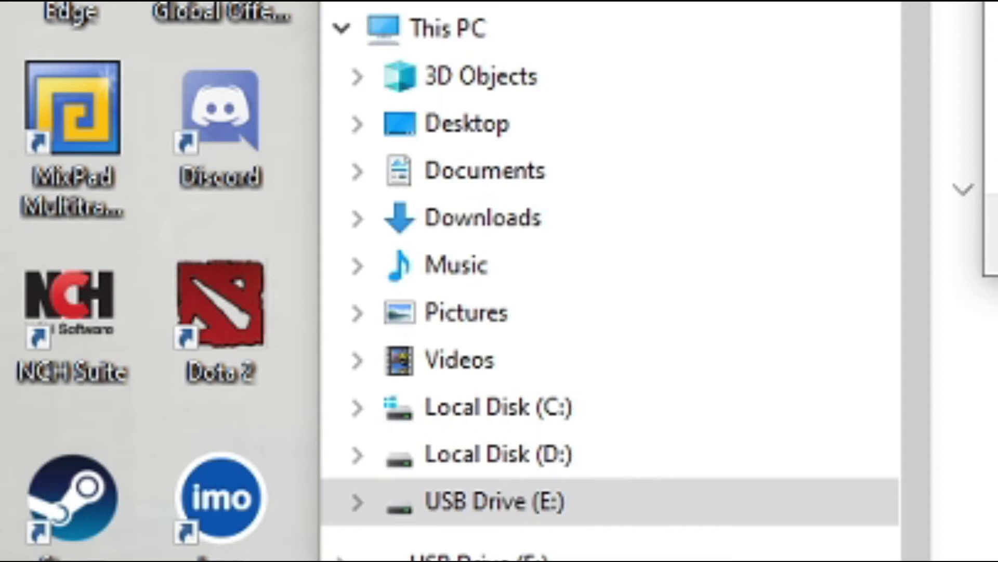
key("Return")
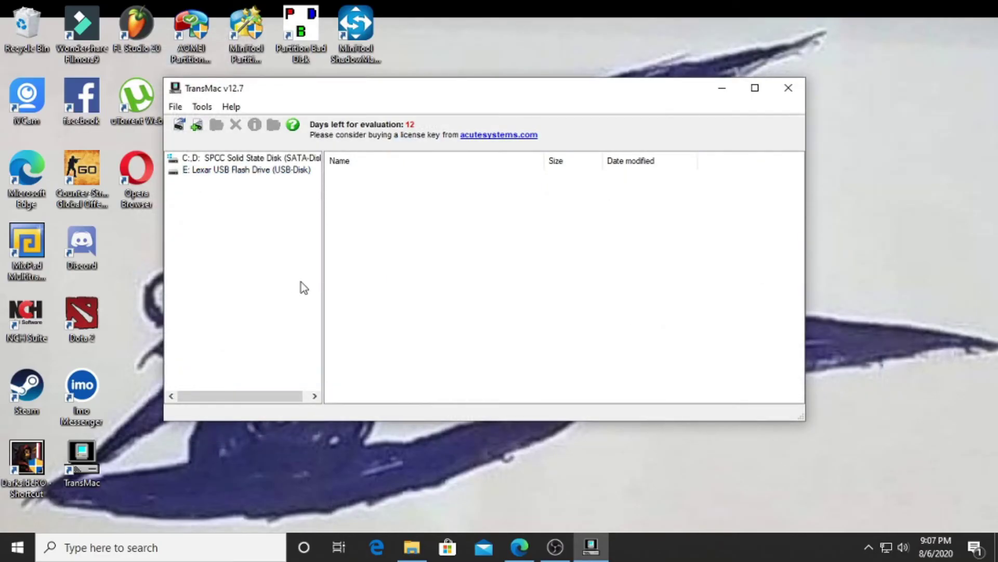
Step: Set up a disk image restore to the Lexar USB drive, choosing EL Pwn Version.dmg from the MacOS installer folder on Local Disk (D:)
right_click(251, 174)
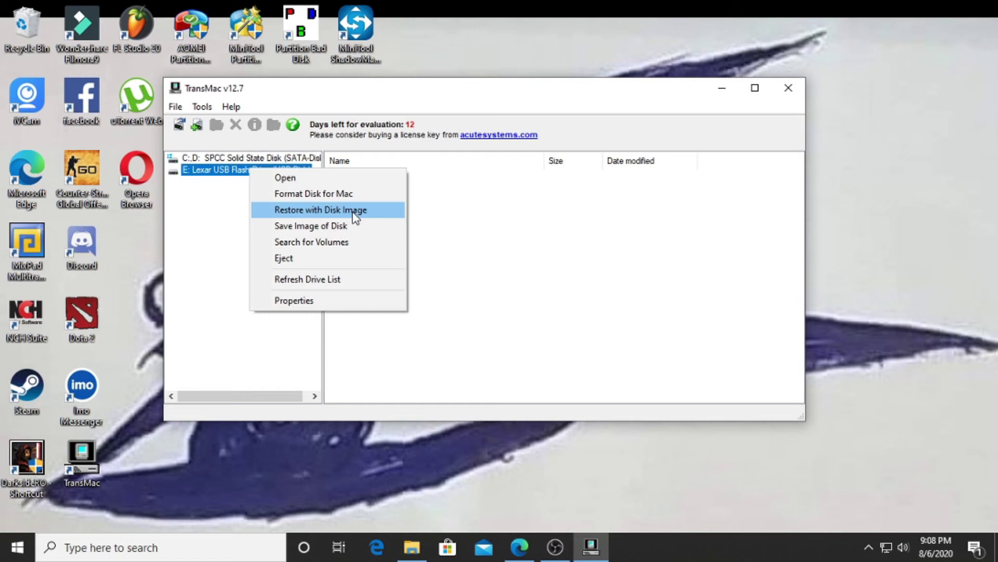
left_click(321, 212)
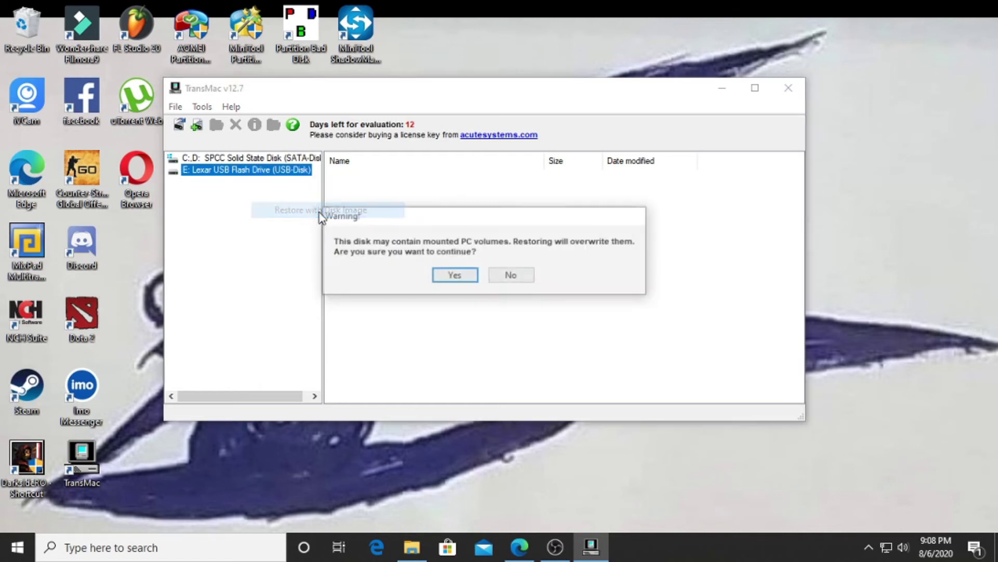
left_click(452, 277)
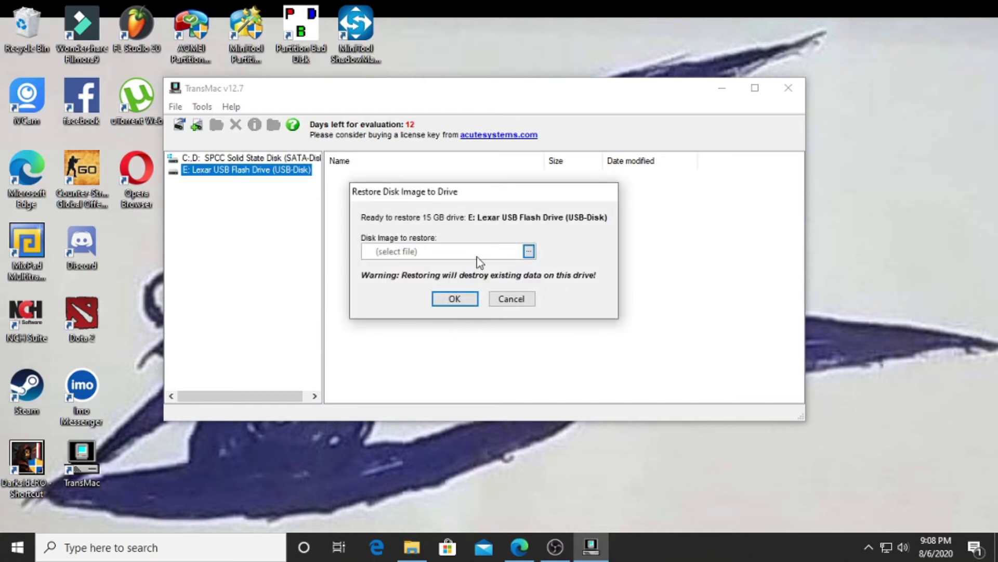
left_click(529, 251)
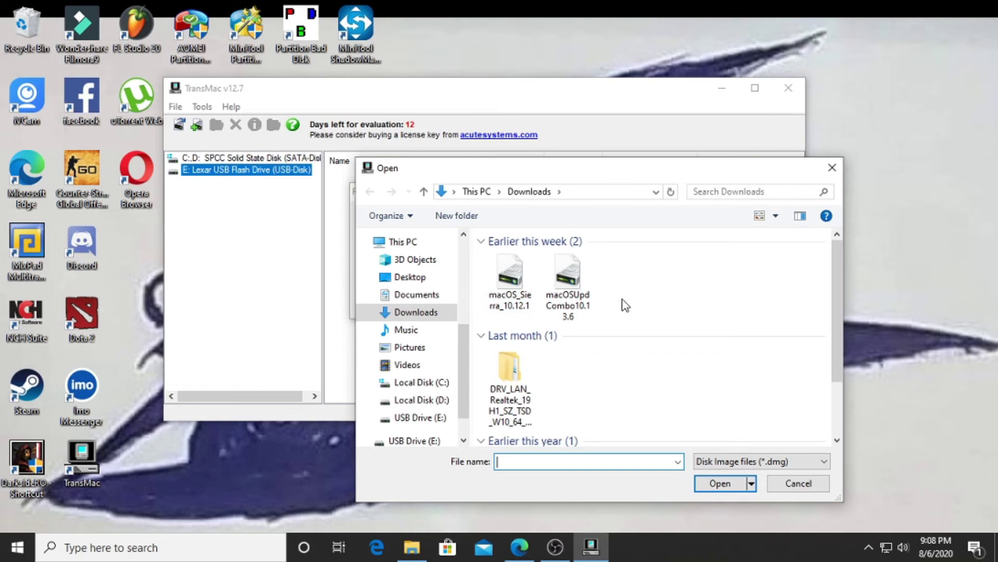
left_click(421, 400)
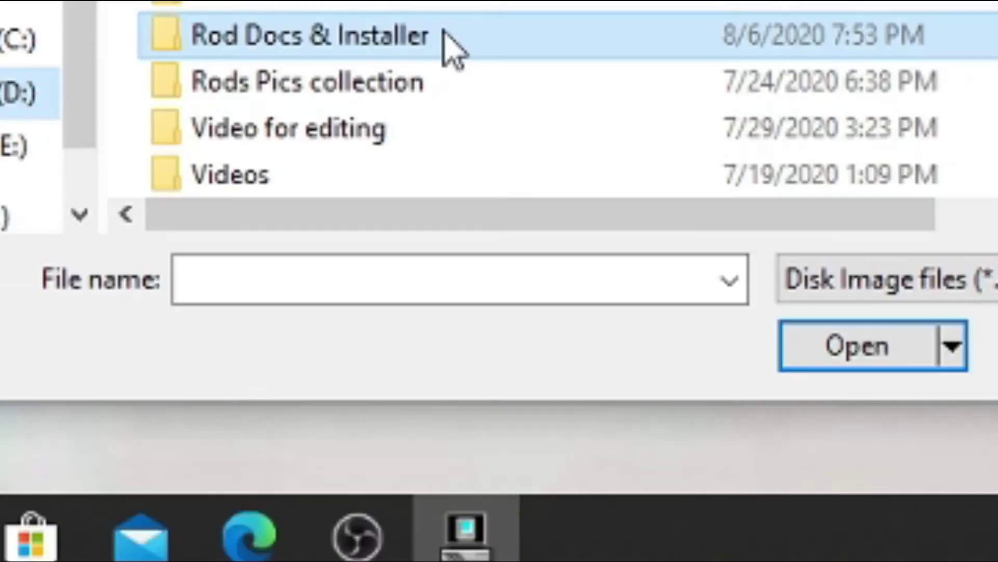
double_click(585, 382)
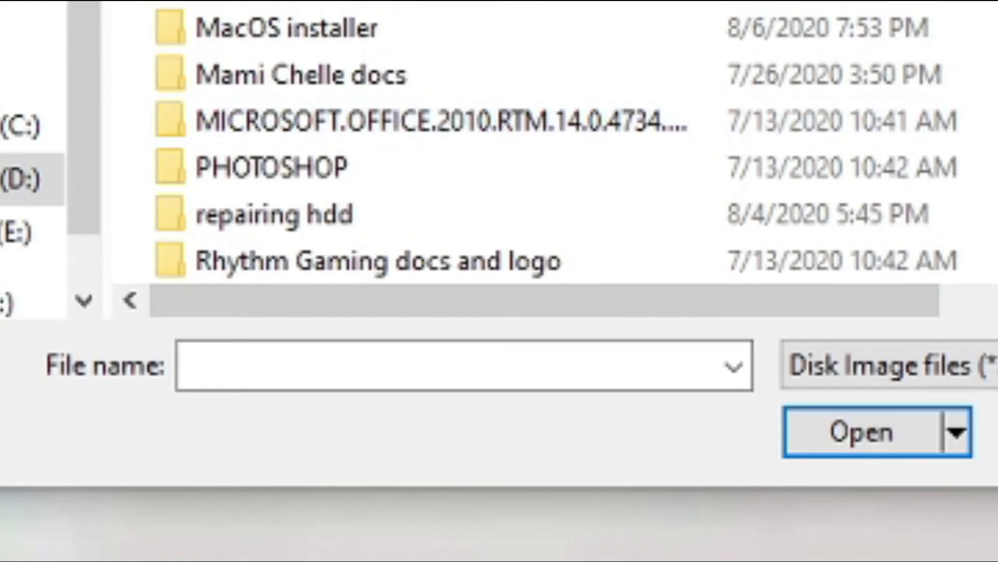
double_click(395, 40)
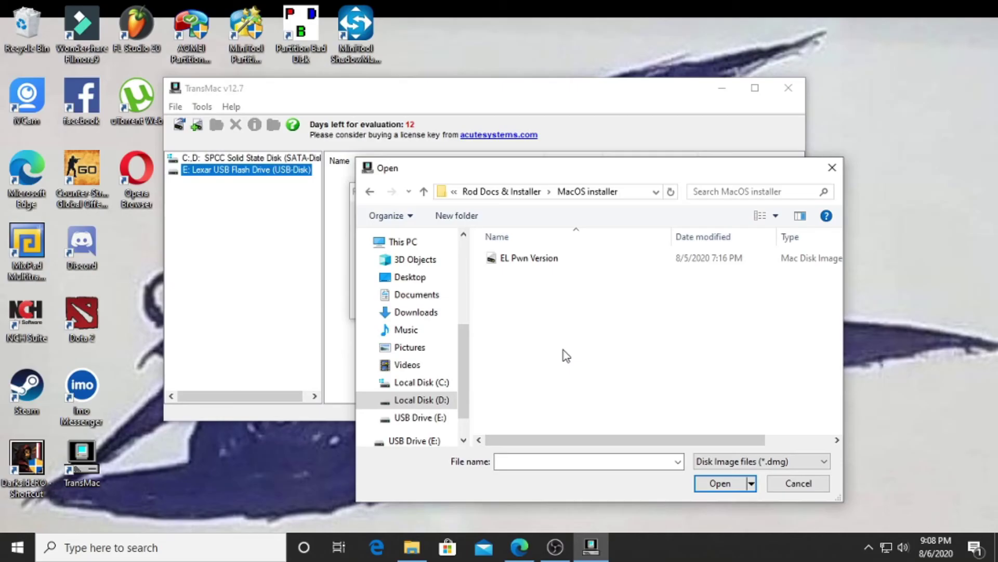
left_click(547, 259)
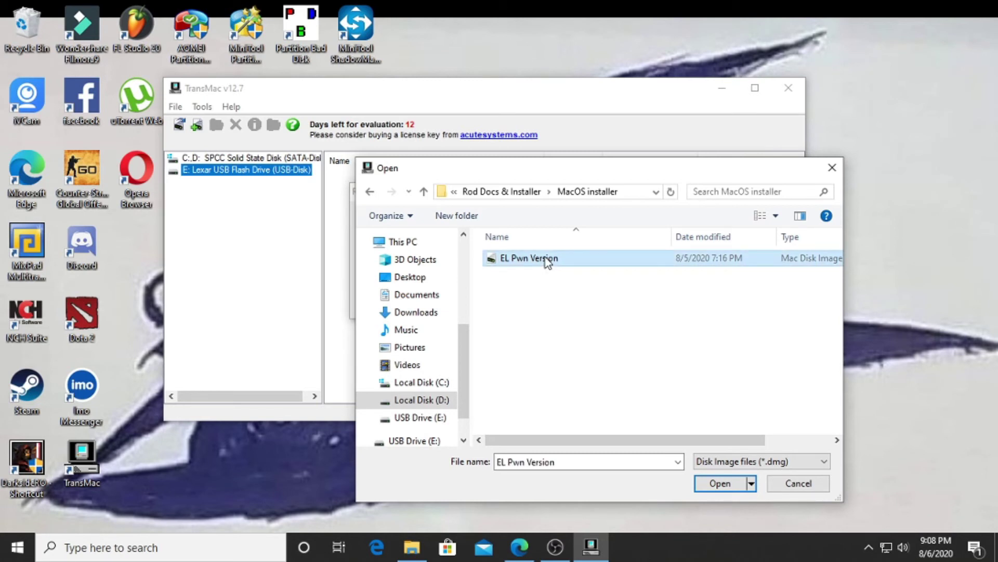
left_click(719, 483)
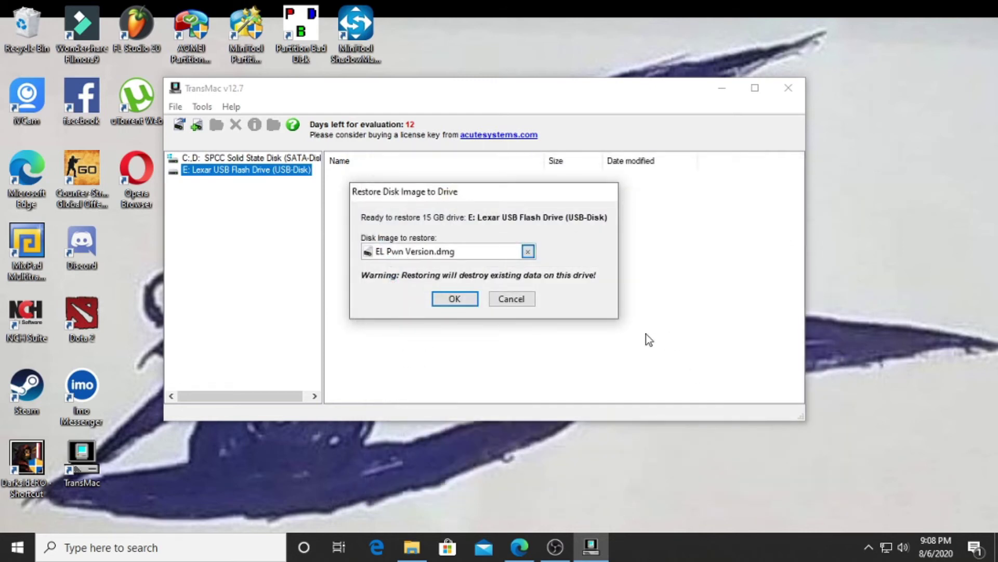
Step: Run the disk image restore to the Lexar drive, confirming the overwrite, and acknowledge its completion
left_click(447, 299)
left_click(454, 280)
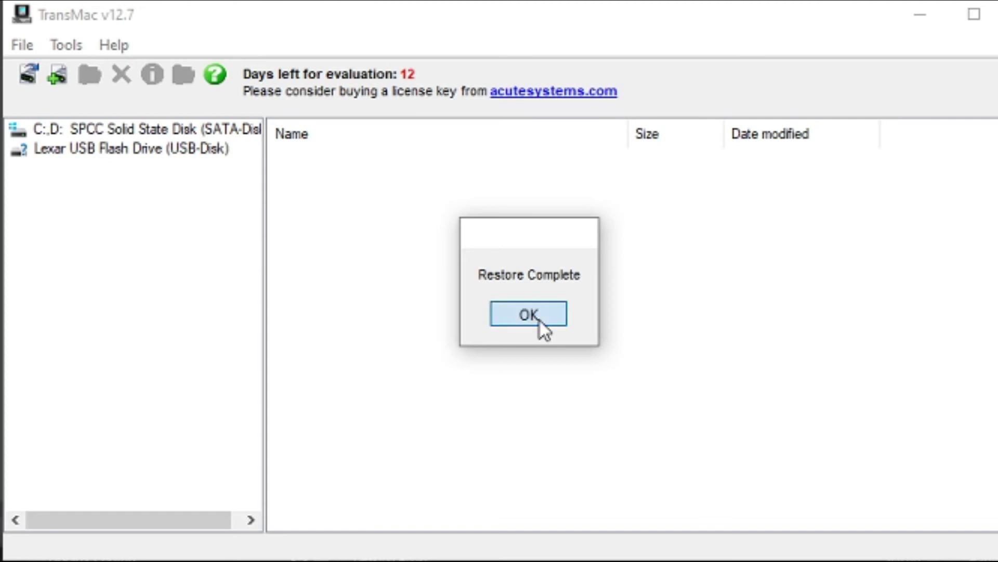
left_click(539, 319)
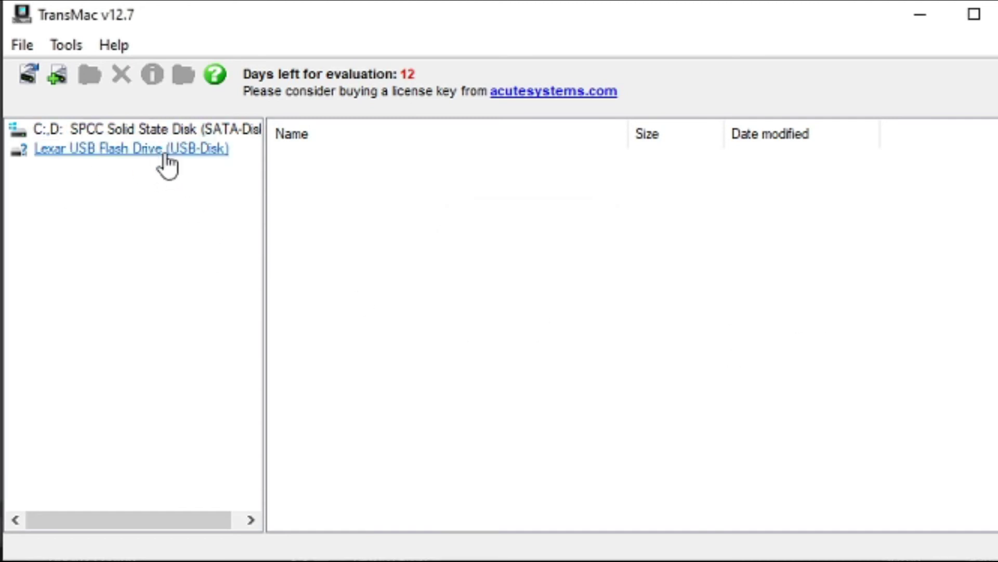
Step: Expand the restored Lexar drive and examine the contents of its El Pwn Version volume
left_click(137, 155)
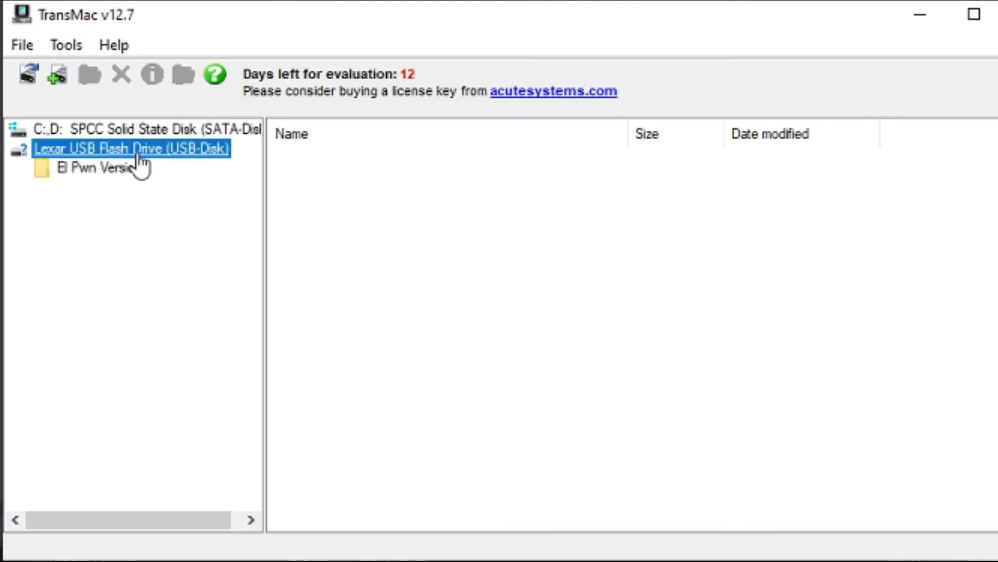
left_click(106, 174)
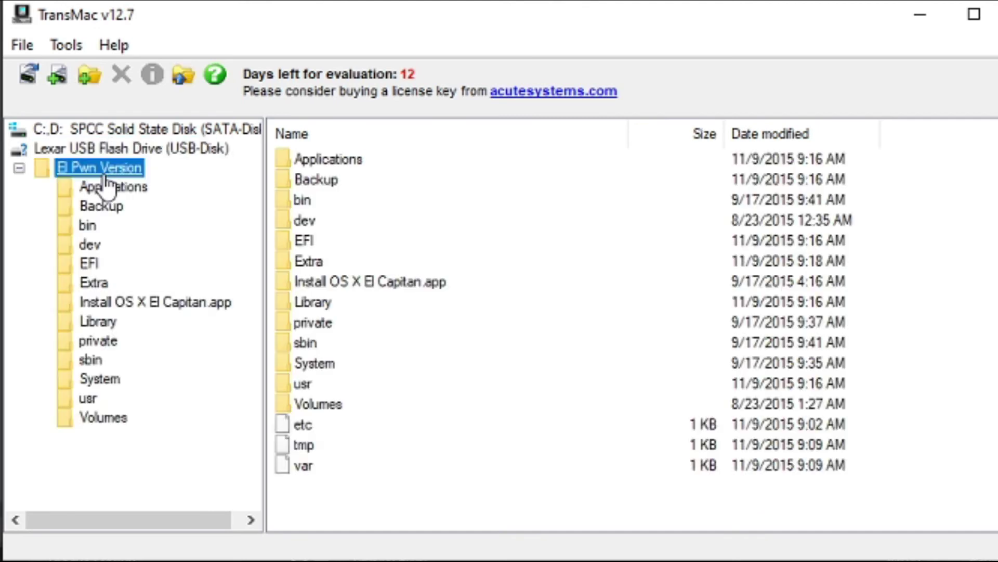